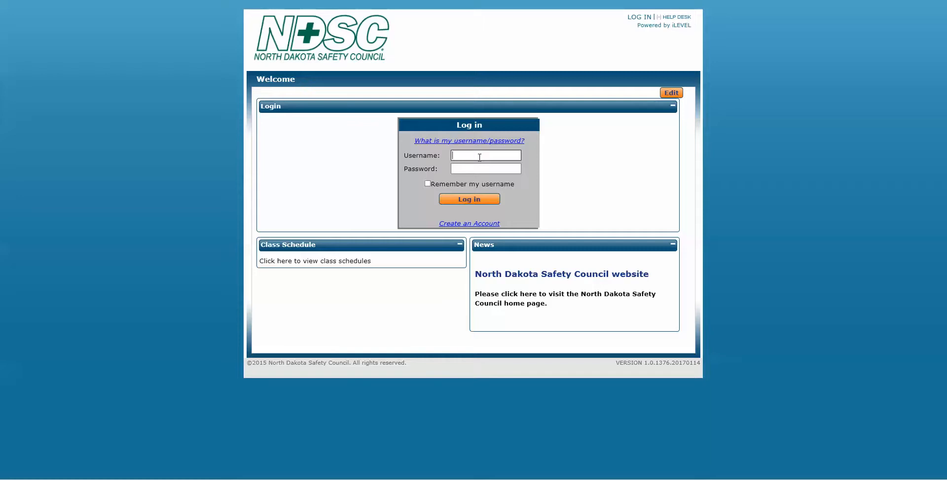
- Log in with the contractor username and password, then open the Upload Employee Training tile
text(Contractor)
key(Tab)
text(********)
key(Return)
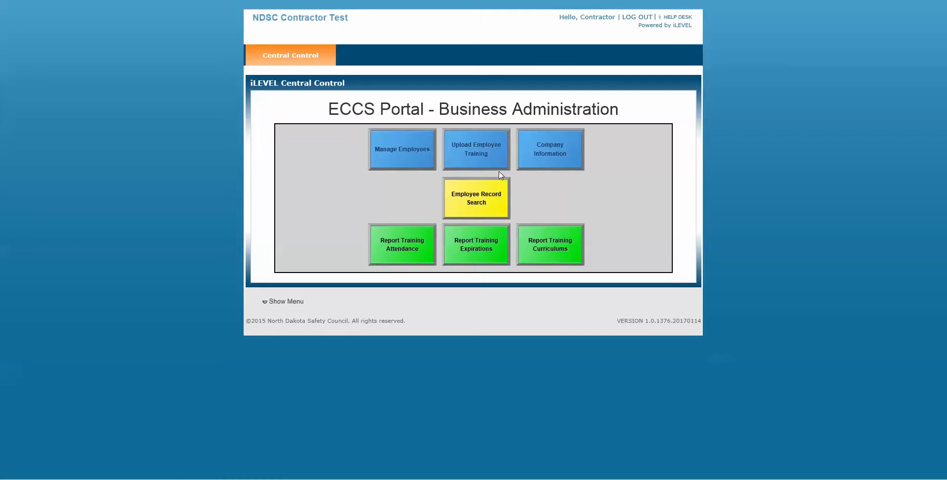
click(473, 156)
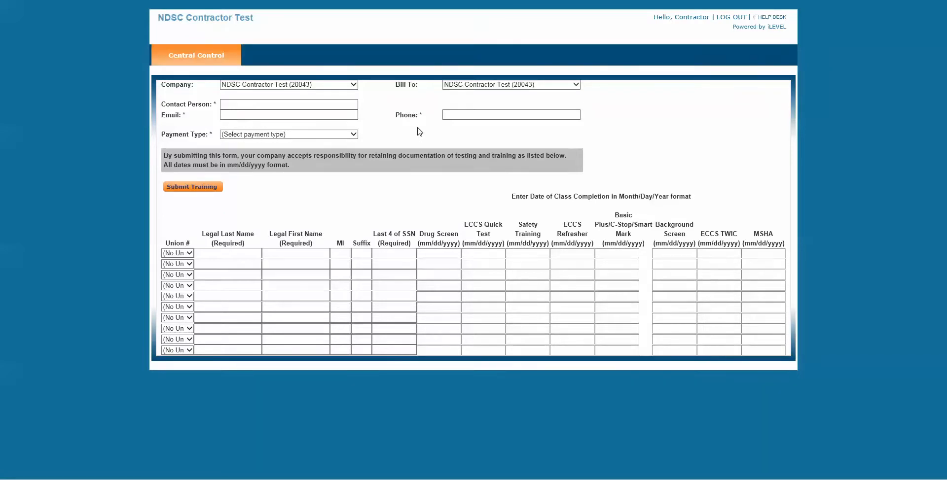
- Check the Company and Bill To selections, then enter the contact person's full name
click(271, 85)
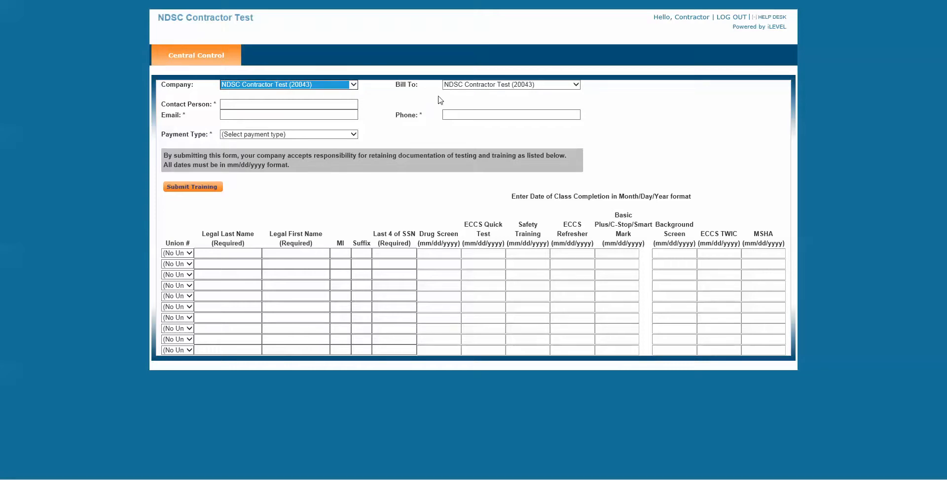
click(481, 88)
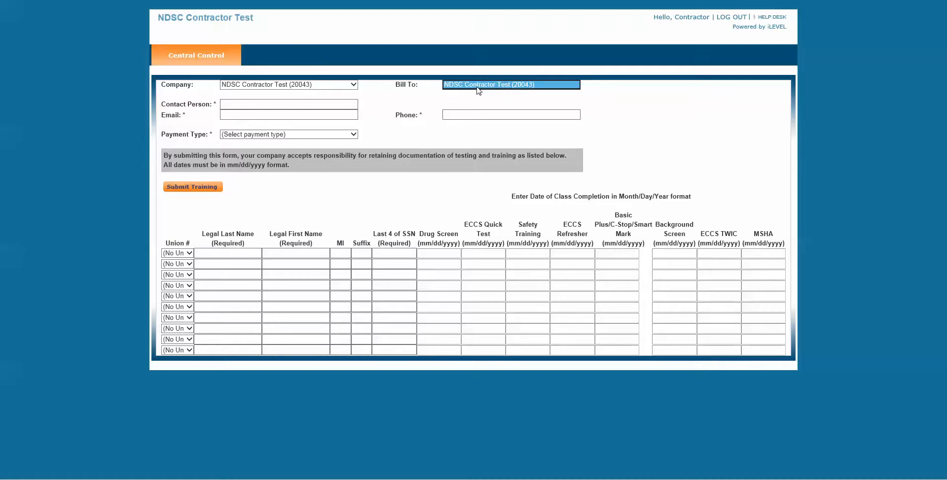
click(241, 105)
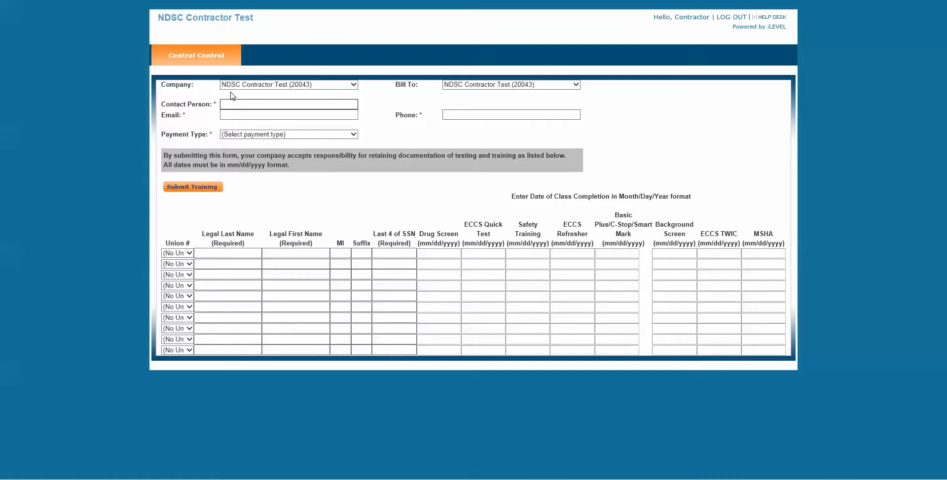
text(Peter Test)
- Enter the contact's e-mail address and phone number in the form
key(Tab)
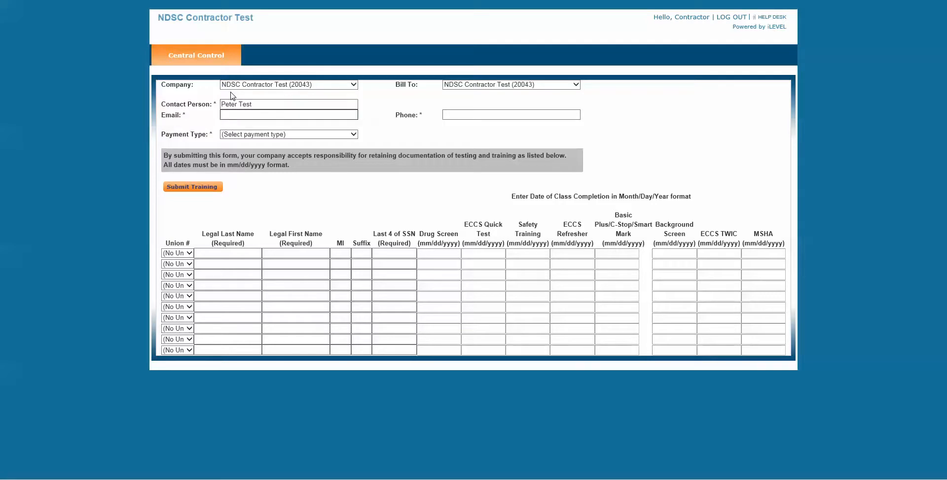
key(Tab)
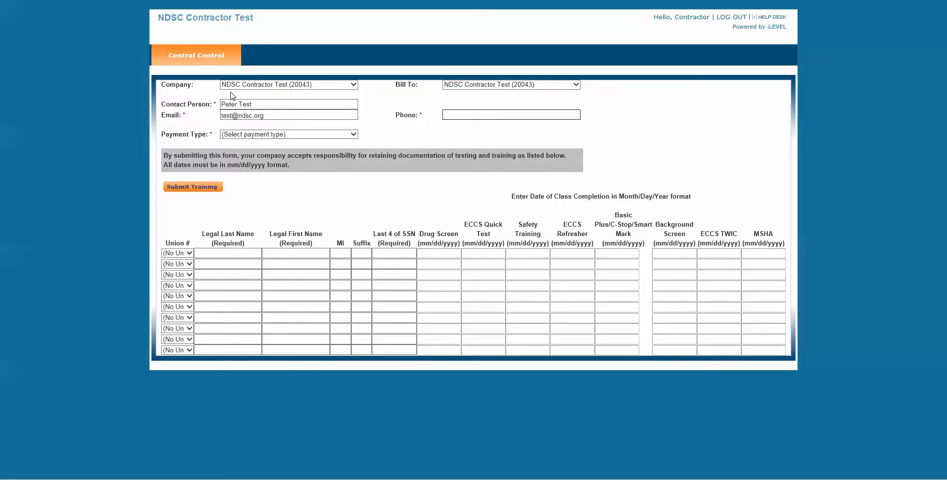
click(328, 135)
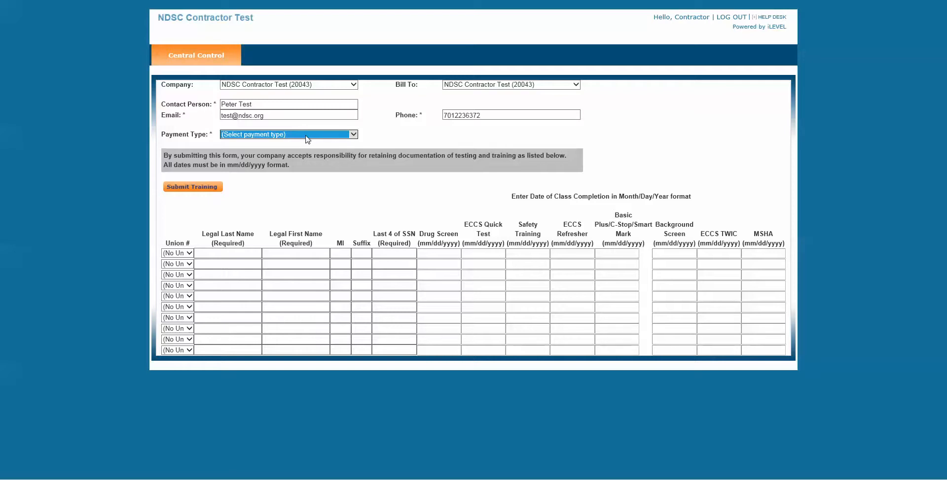
- Choose Invoice from the Payment Type dropdown so the PO and Job Number fields appear
click(354, 135)
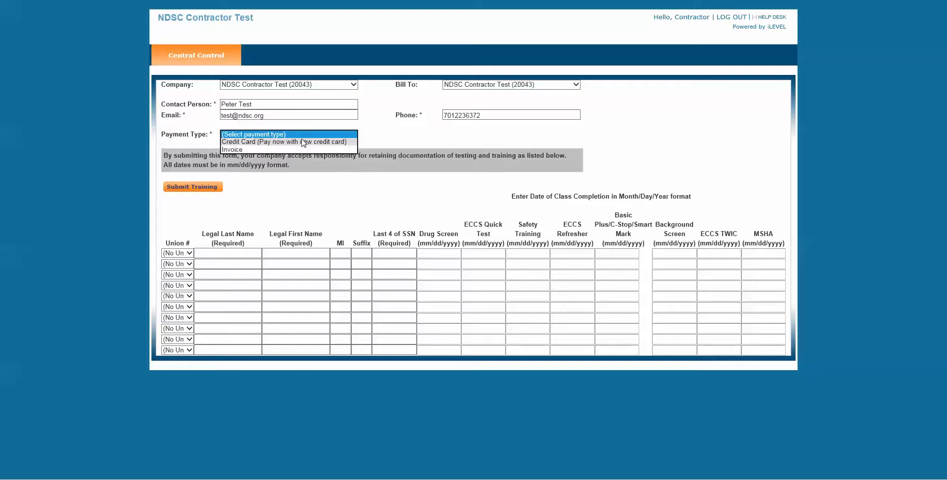
click(253, 149)
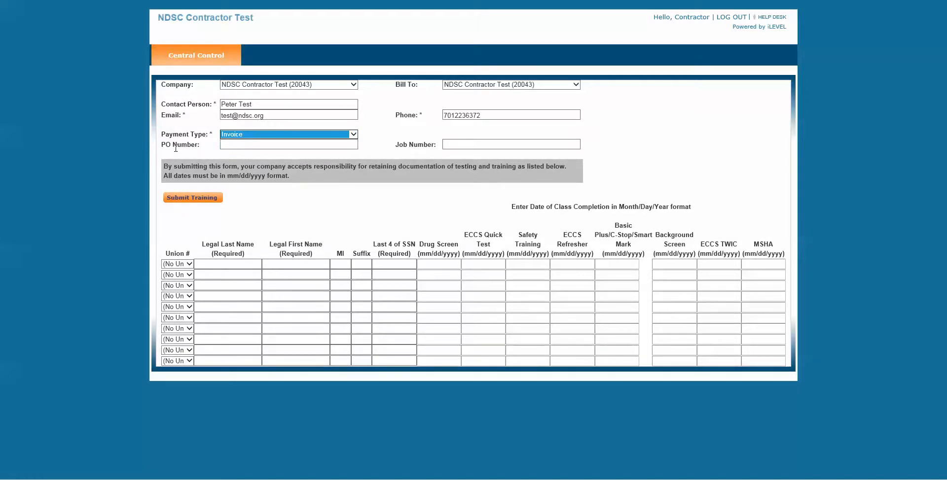
click(458, 146)
click(290, 198)
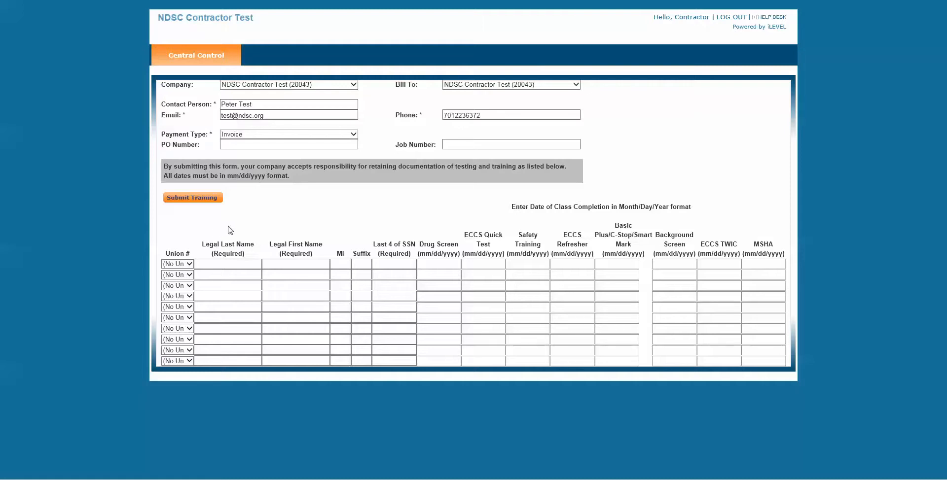
- Fill the first employee row with legal last and first names, middle initial, Jr. suffix and SSN digits
click(236, 264)
text(Testerson)
key(Tab)
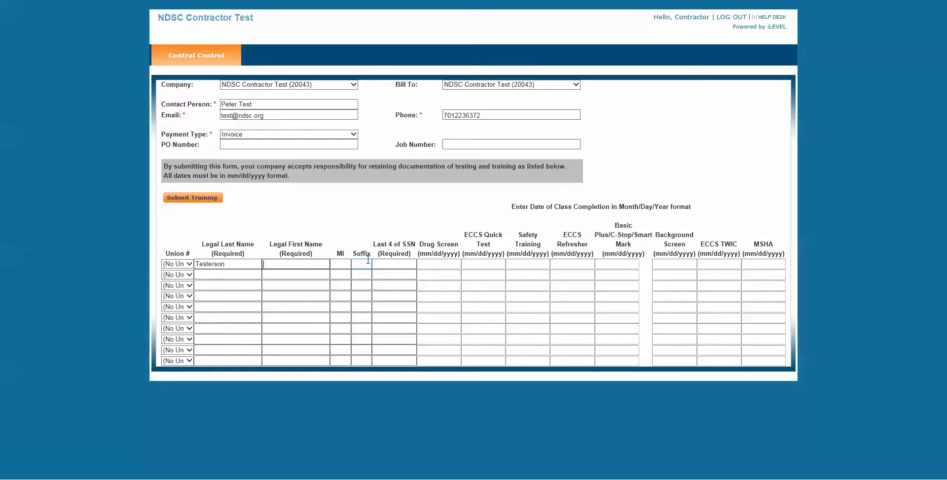
text(Test)
key(Tab)
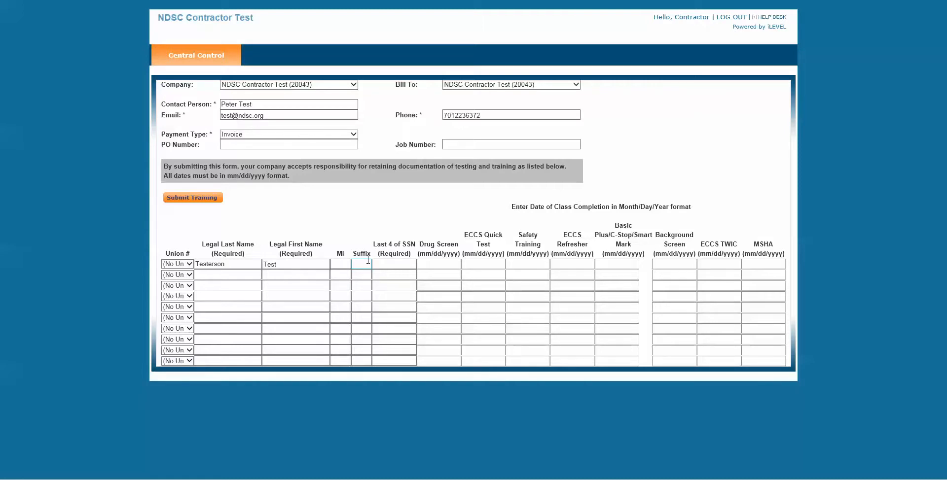
text(h)
key(Tab)
text(Jr.)
key(Tab)
text(13)
text(234)
key(Tab)
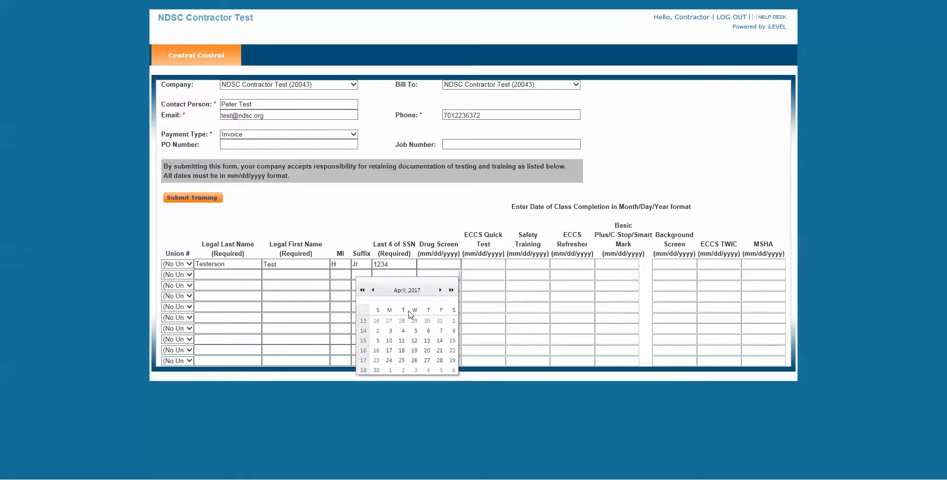
- Set Drug Screen to 3/8/2017, Safety Training to 01/24/2017 and Background Screen to 4/4/2017
click(373, 290)
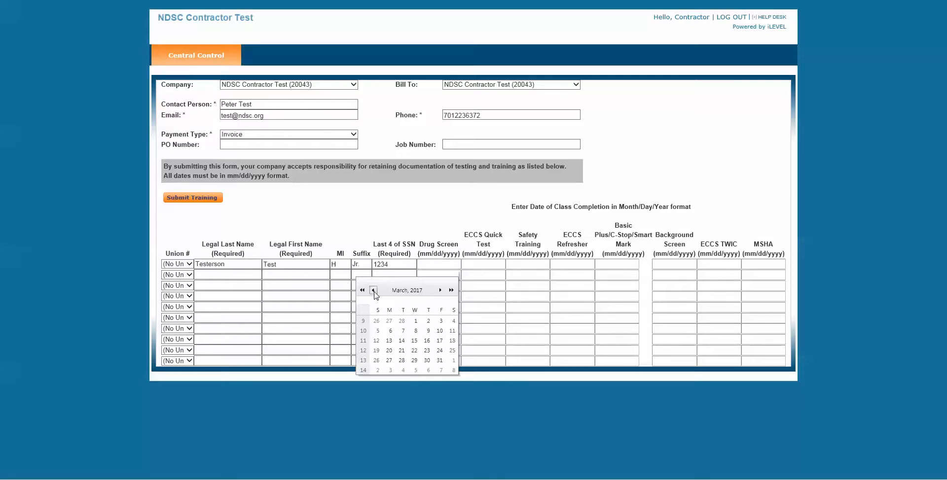
click(416, 331)
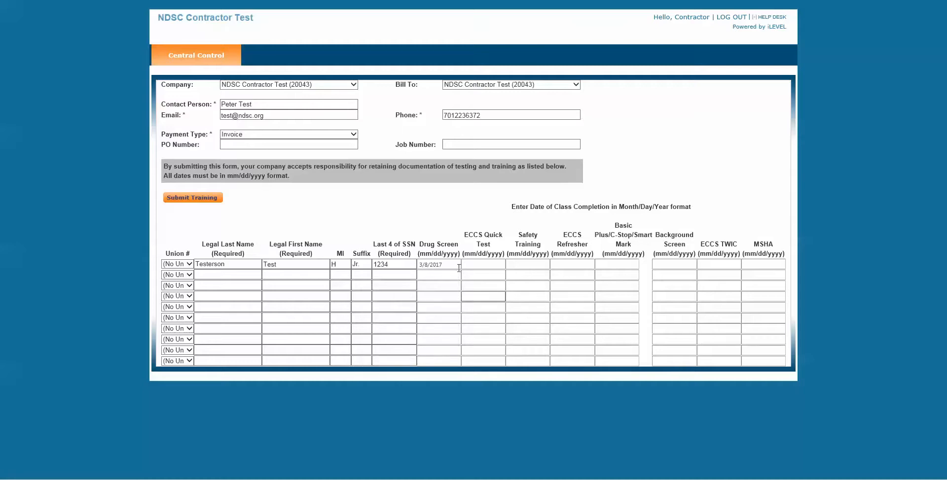
click(526, 266)
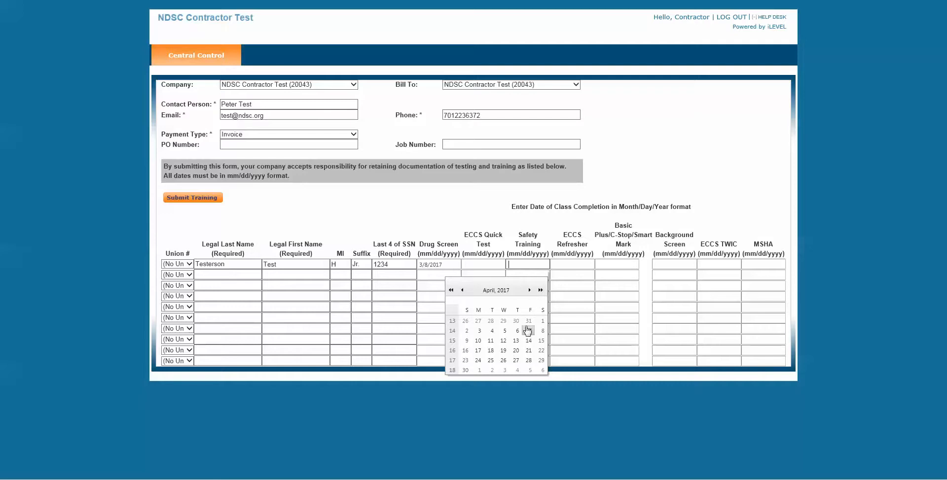
text(01/24/2017)
key(Tab)
click(656, 263)
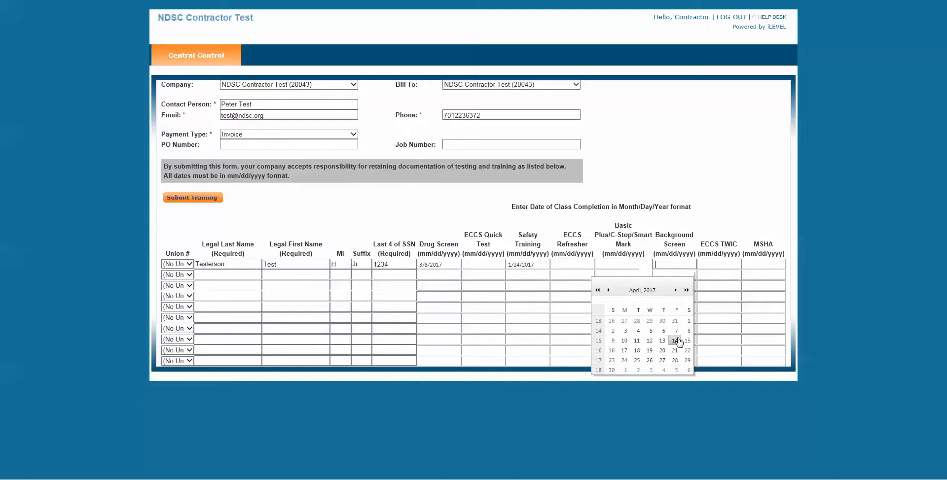
click(637, 332)
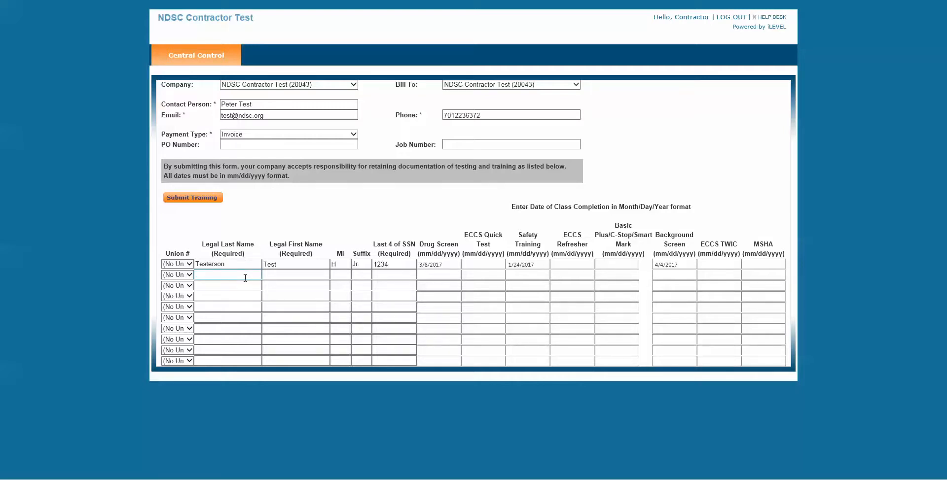
- Enter the employee's surname in the bottom row's Legal Last Name cell, then add another employee row
click(221, 361)
text(Testerson)
key(Tab)
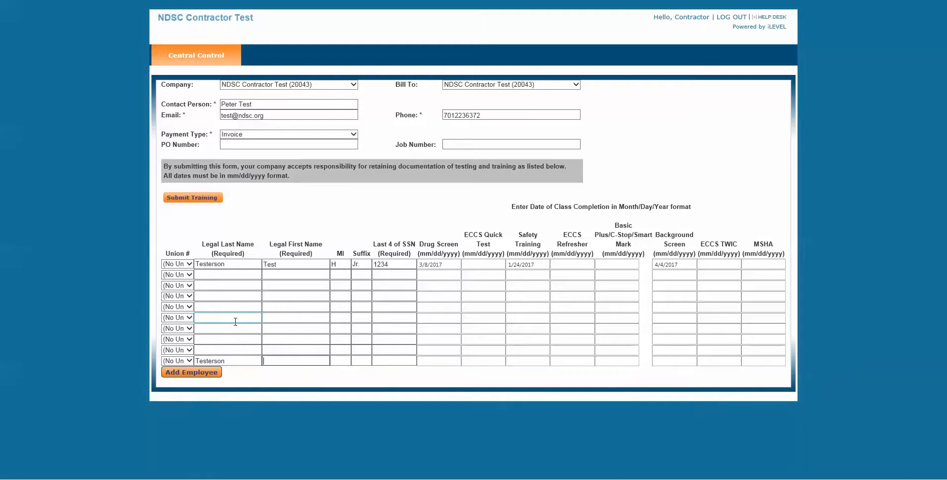
click(197, 376)
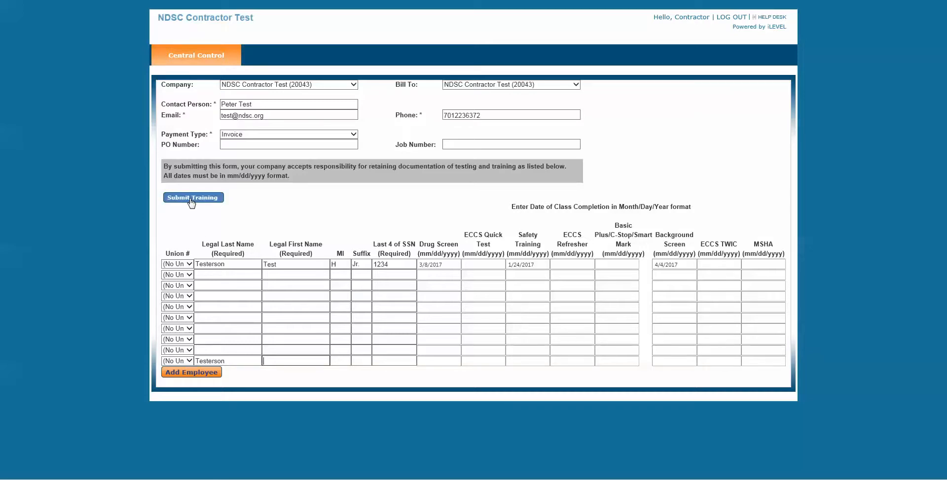
- Submit the training record and process the $7.50 cost in the Verify Cost dialog
click(206, 200)
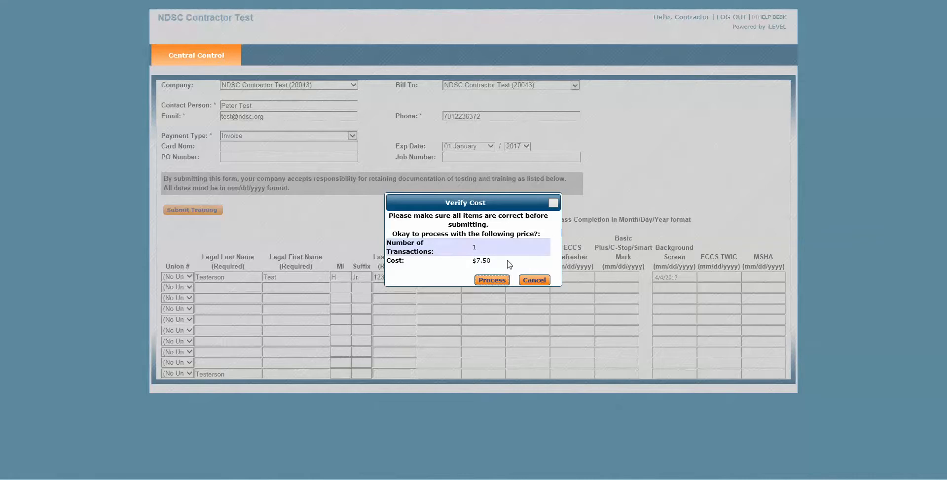
click(491, 280)
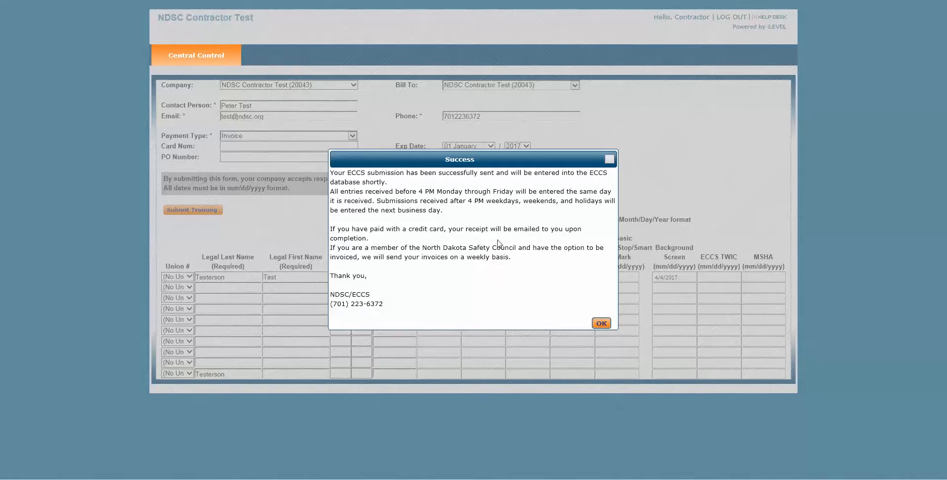
- Close the Success message and go back to the Central Control Business Administration page
click(601, 324)
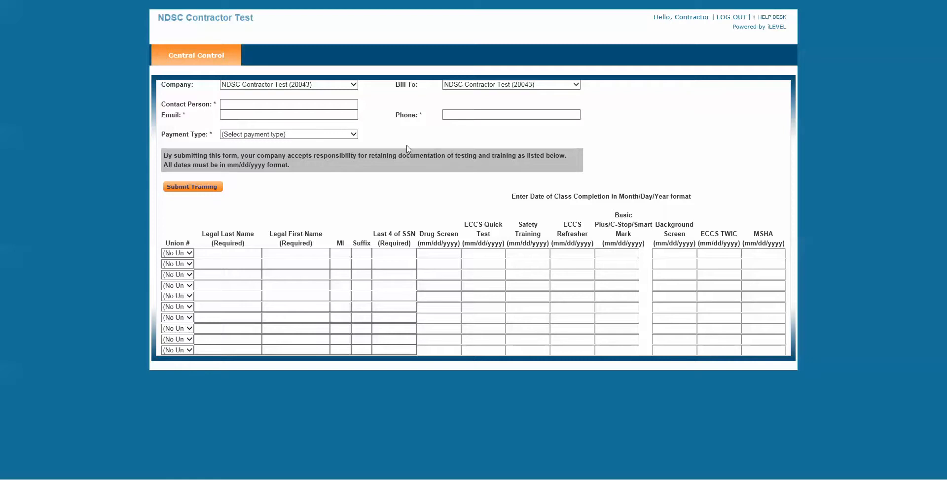
click(192, 59)
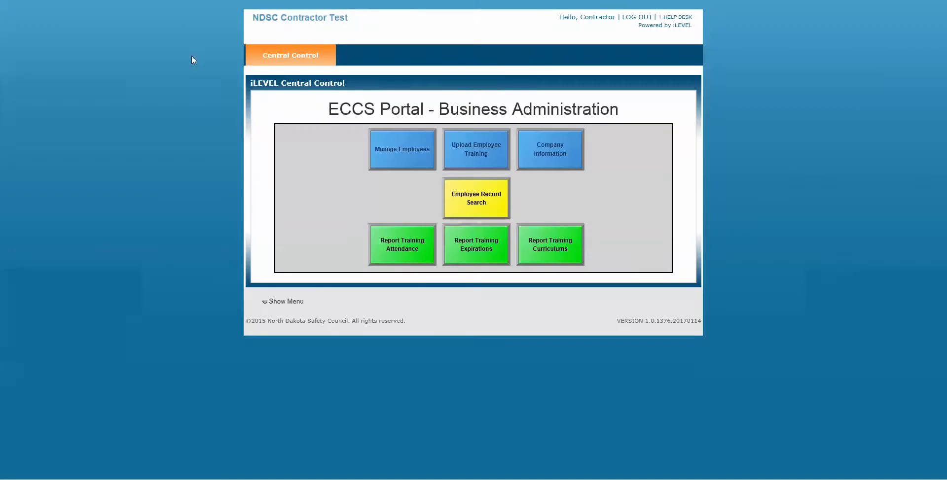